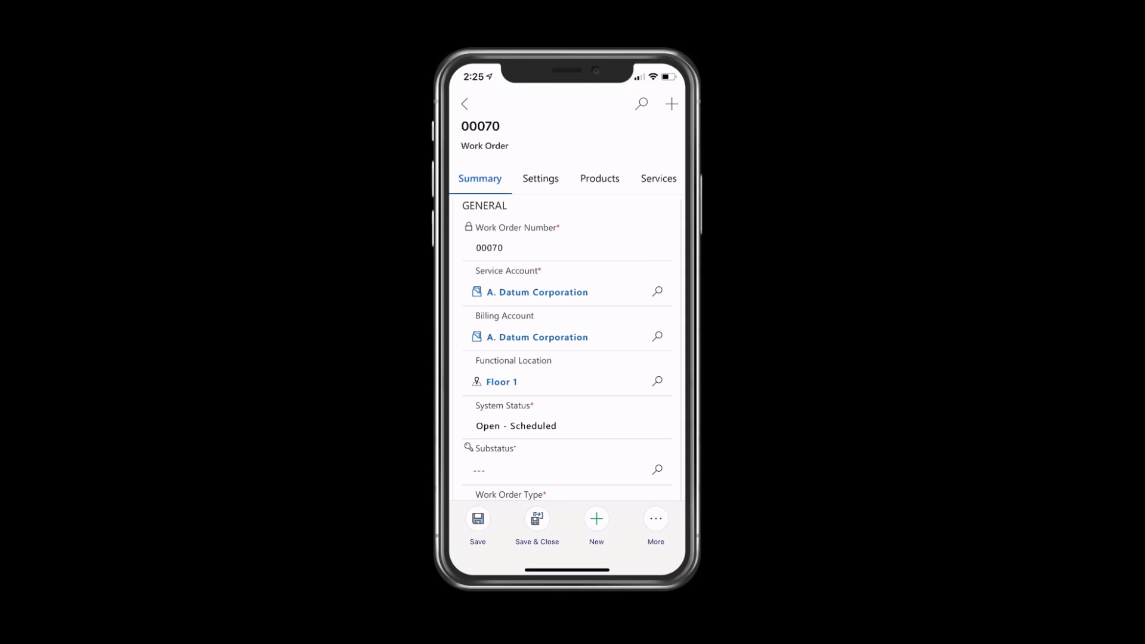
# Open Floor 1 from work order 00070 and show its location hierarchy.
pyautogui.click(502, 382)
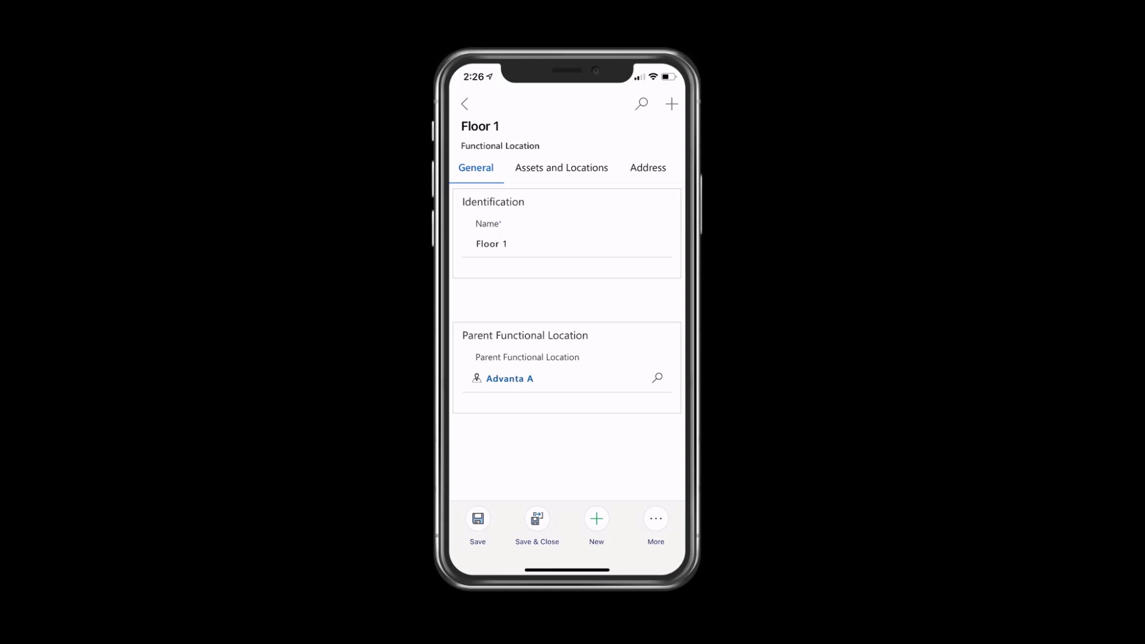
pyautogui.click(560, 167)
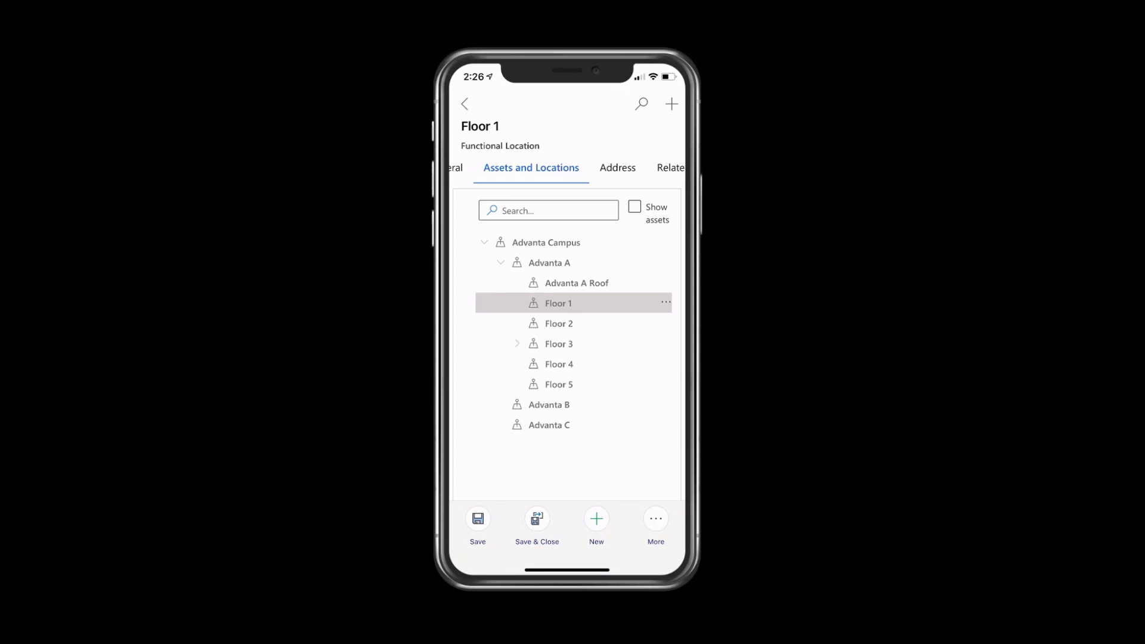
# Expand and collapse Floor 3, then select Floor 1 in the Advanta Campus tree.
pyautogui.click(559, 344)
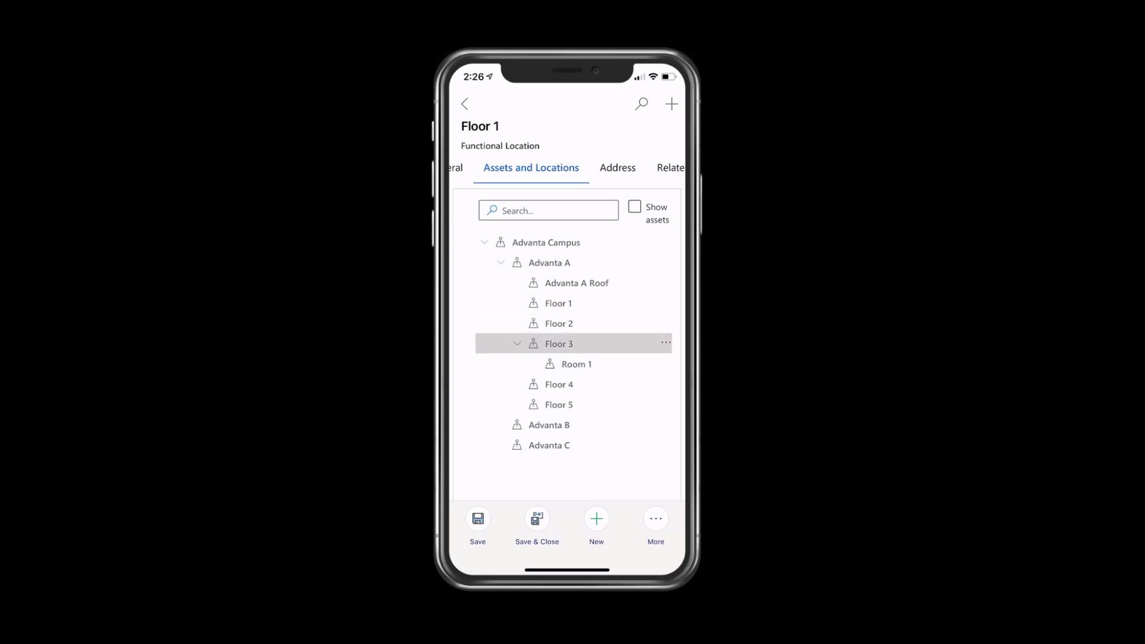
pyautogui.click(517, 343)
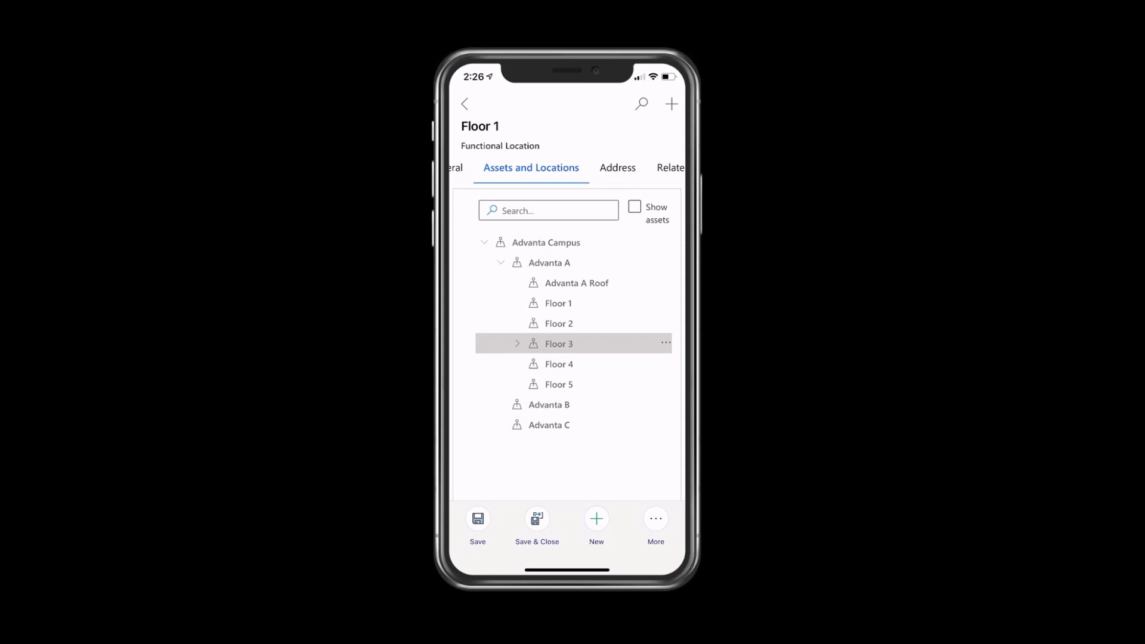
pyautogui.click(558, 304)
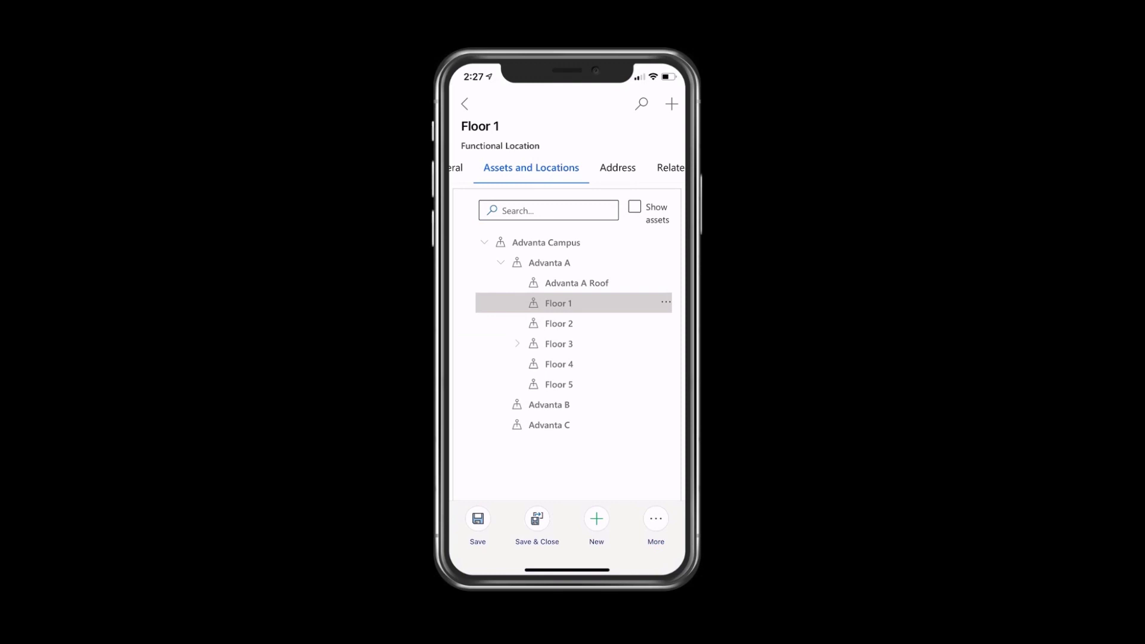
# Turn on Show assets and browse the HVAC Unit components under Advanta A Roof.
pyautogui.click(635, 207)
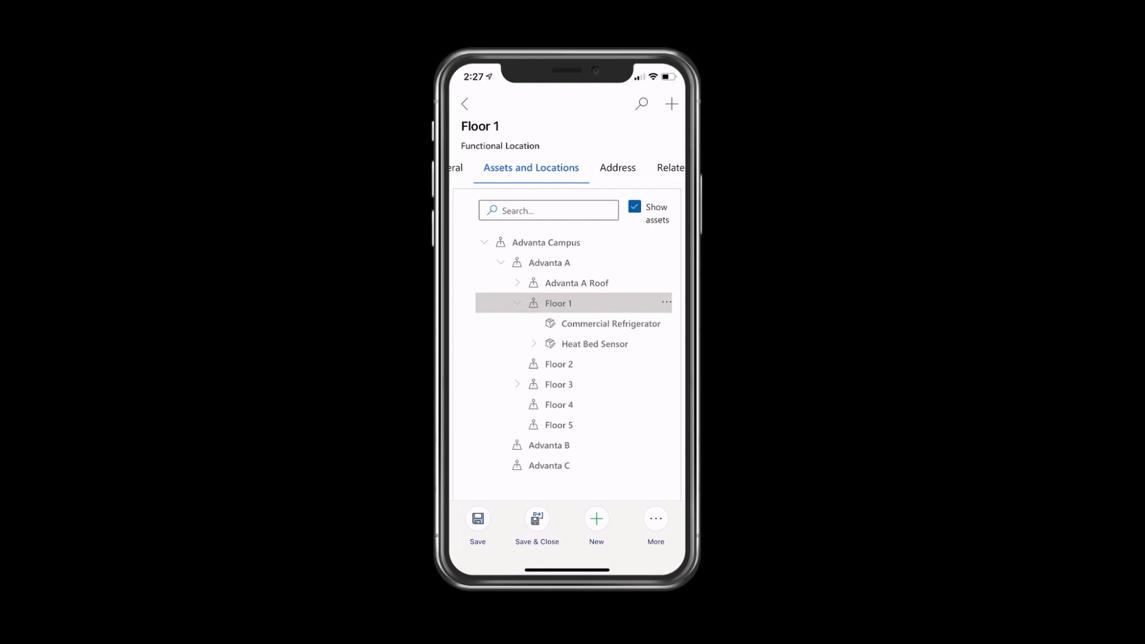
pyautogui.click(517, 283)
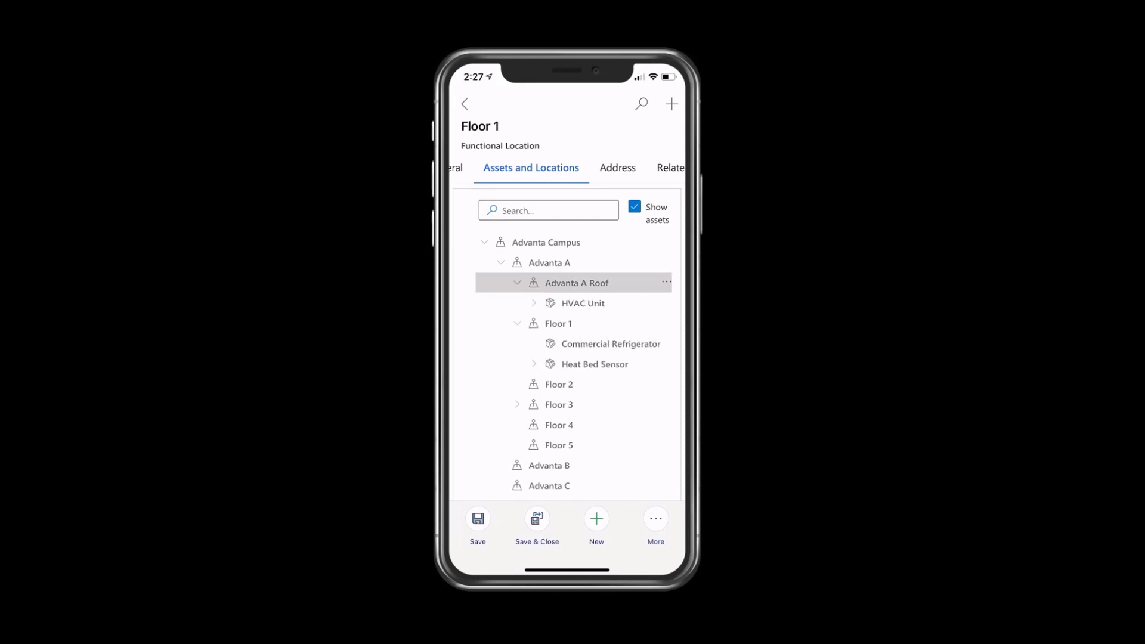
pyautogui.click(583, 302)
pyautogui.click(533, 303)
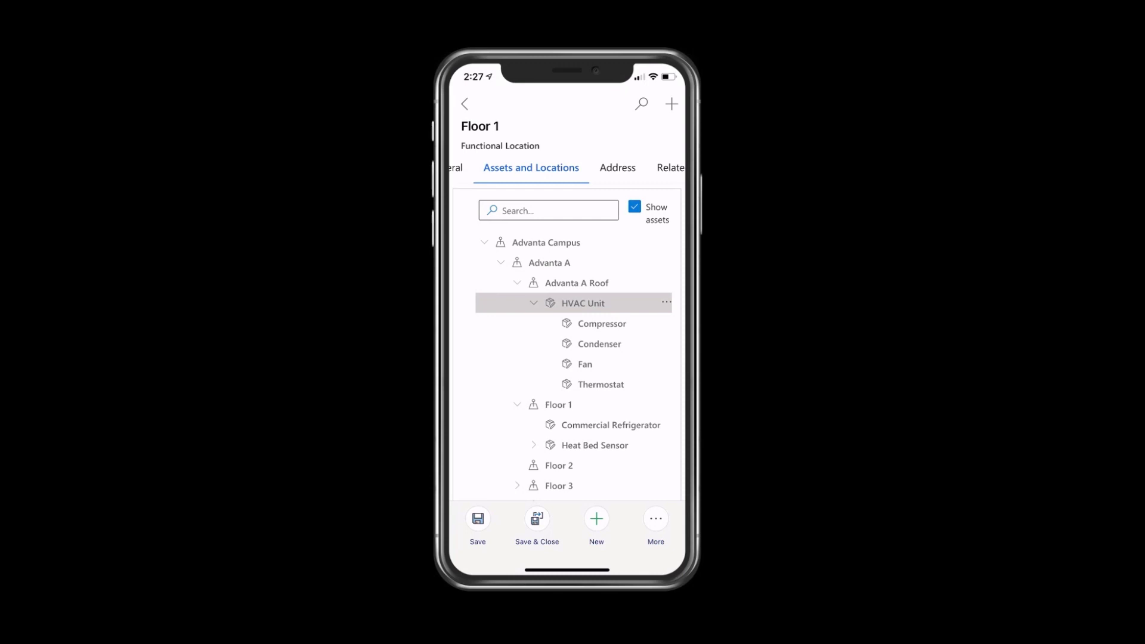
pyautogui.click(533, 302)
# Select and collapse Floor 1, collapse Advanta A Roof, and focus the tree search.
pyautogui.click(558, 323)
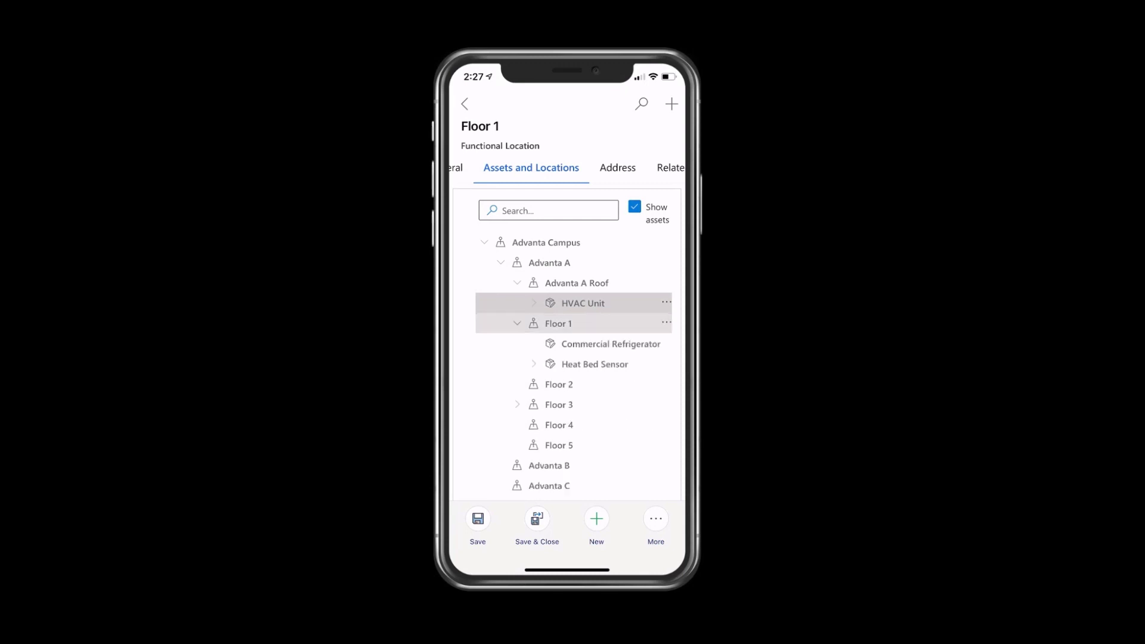
pyautogui.click(518, 322)
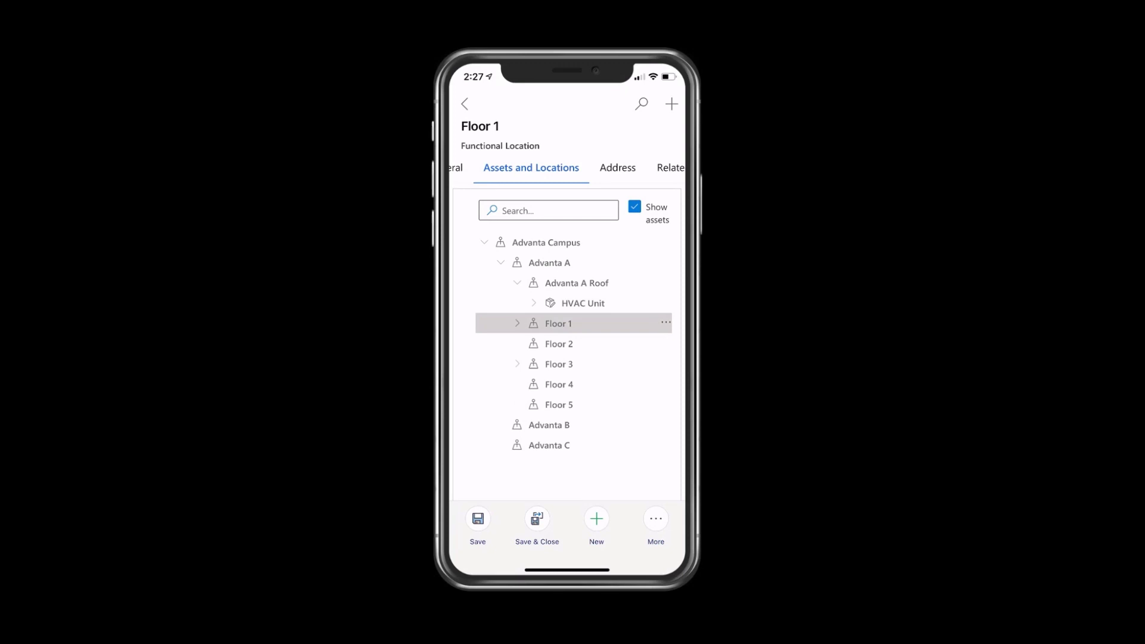
pyautogui.click(517, 283)
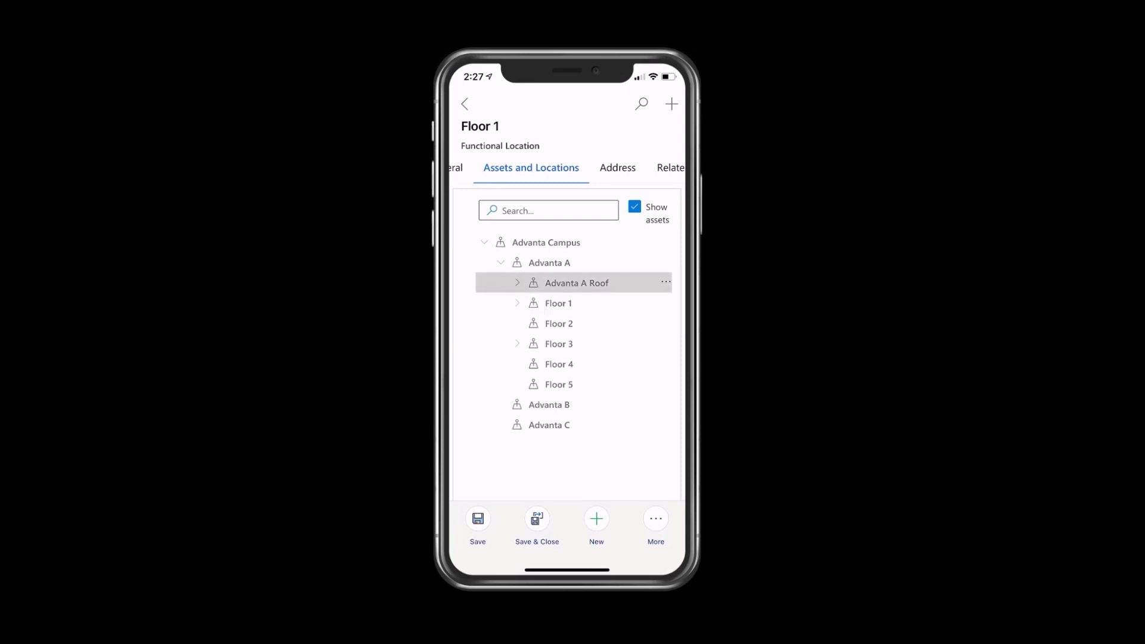
pyautogui.click(548, 210)
pyautogui.write('Com')
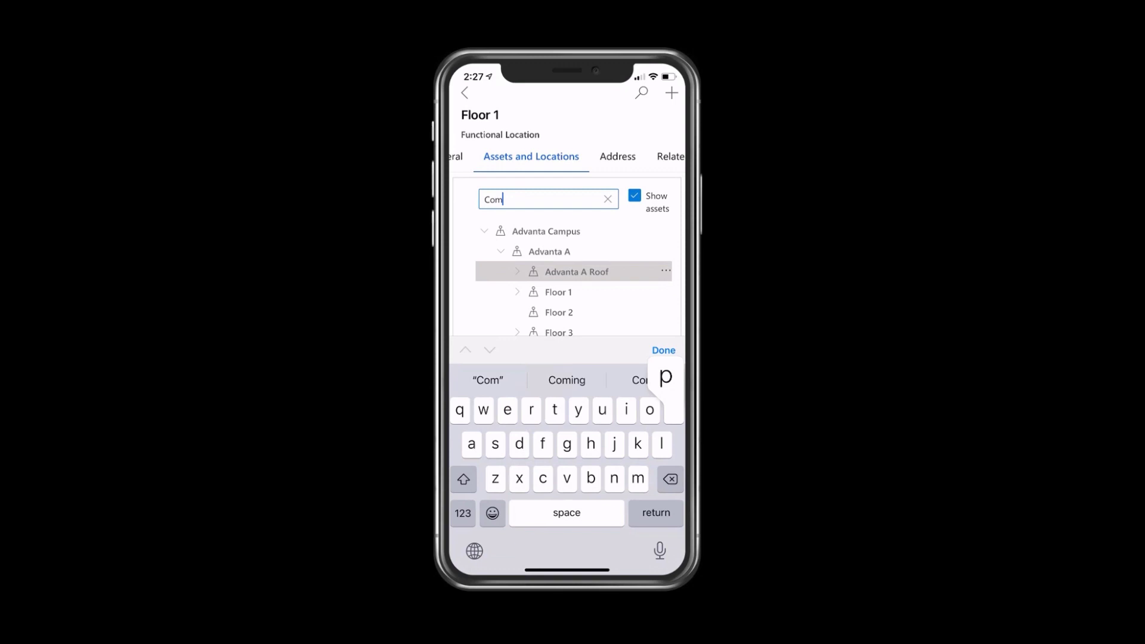
pyautogui.write('p')
# Search the tree for 'Comp' to reveal the HVAC Unit's Compressor.
pyautogui.click(664, 350)
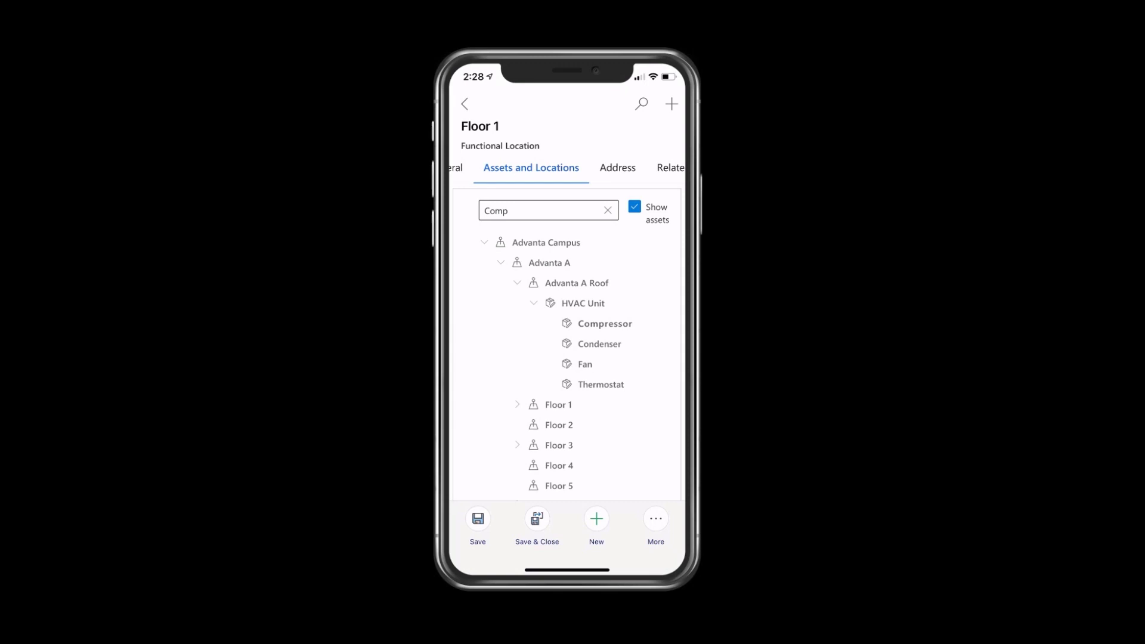
# Clear the 'Comp' search, collapse Floor 1, and collapse then re-expand Advanta A.
pyautogui.click(608, 209)
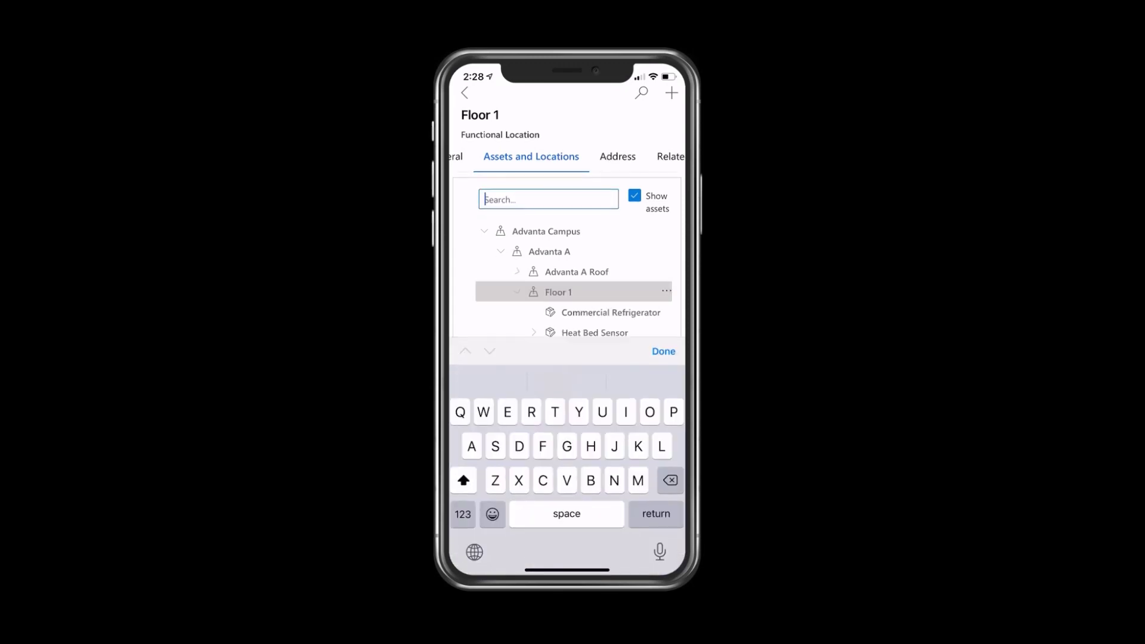
pyautogui.click(517, 292)
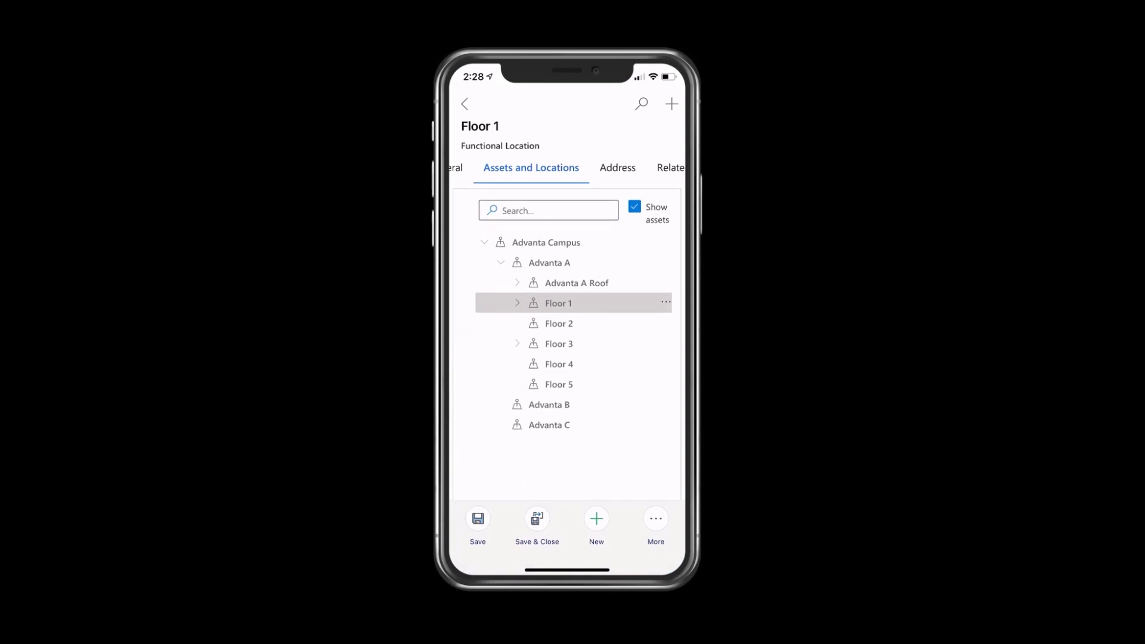
pyautogui.click(576, 282)
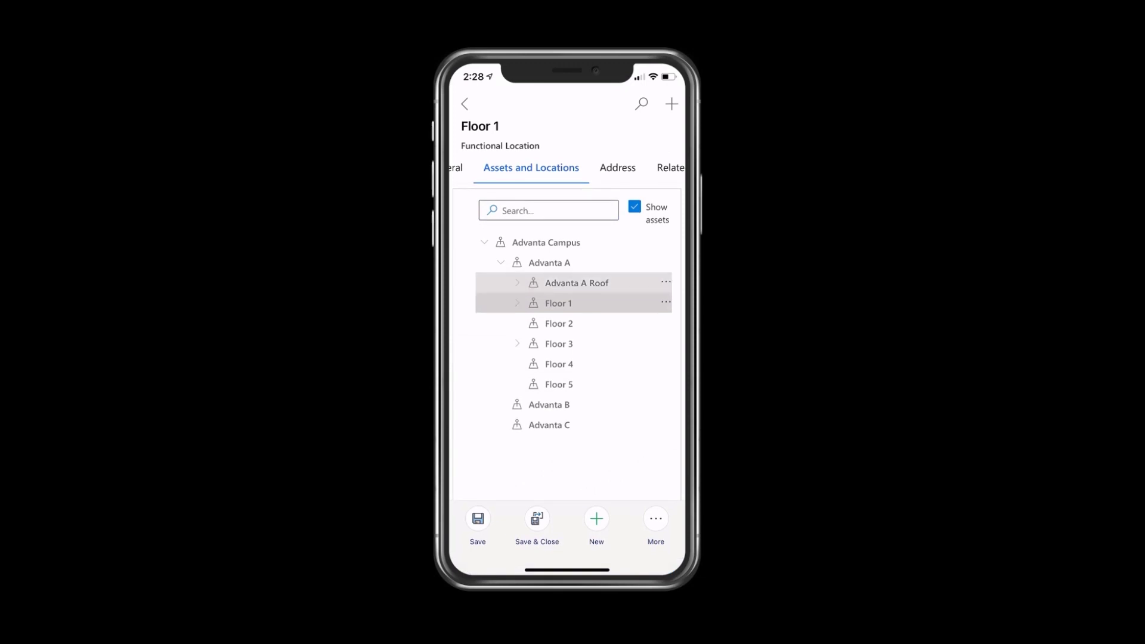
pyautogui.click(549, 263)
pyautogui.click(501, 263)
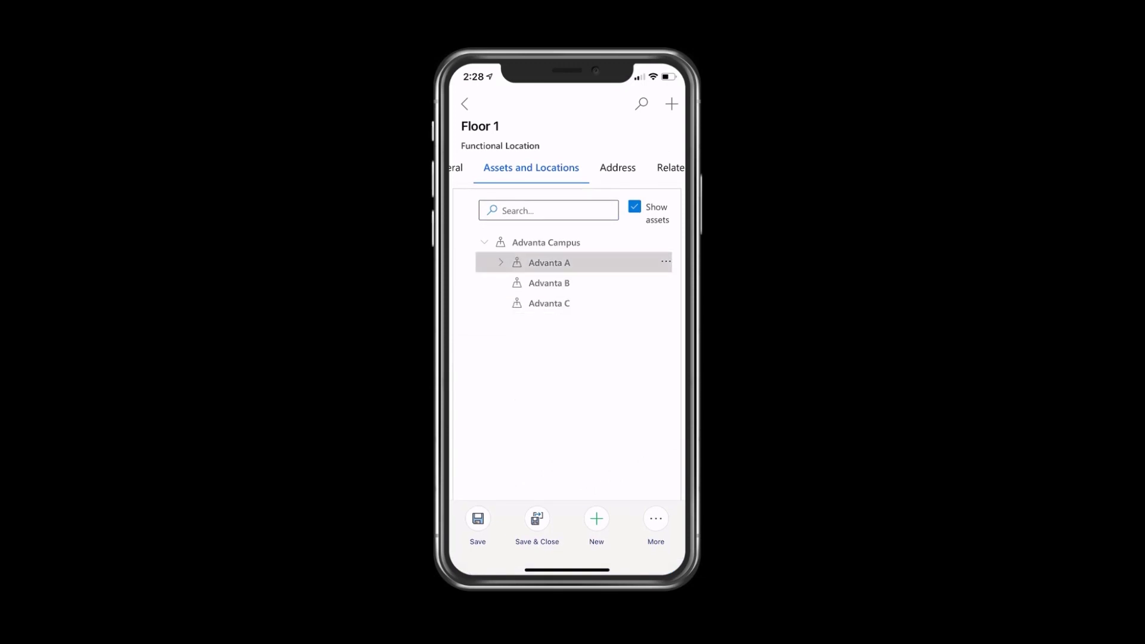
pyautogui.click(501, 262)
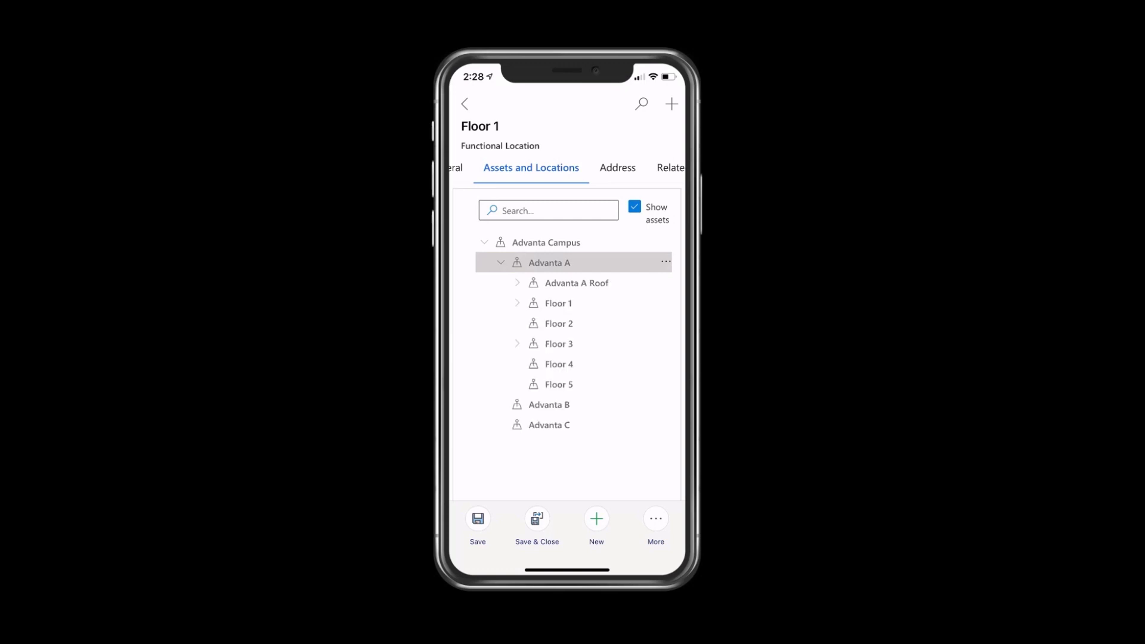
# Create a new location named 'Floor 6' under Advanta A and save it.
pyautogui.click(665, 262)
pyautogui.click(615, 318)
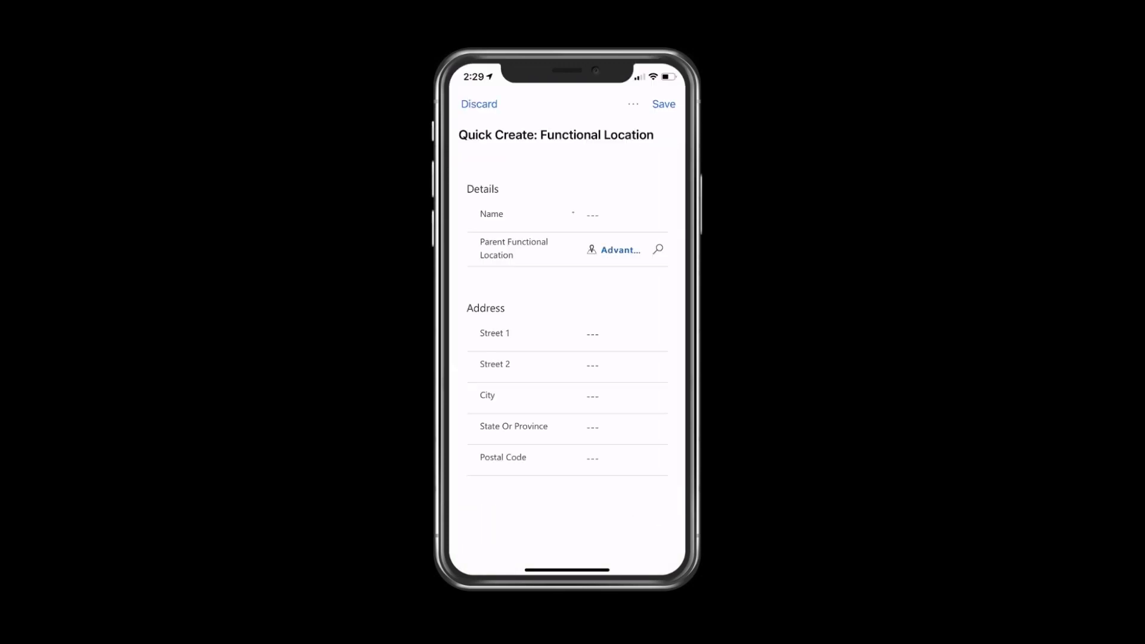
pyautogui.click(623, 214)
pyautogui.write('Door')
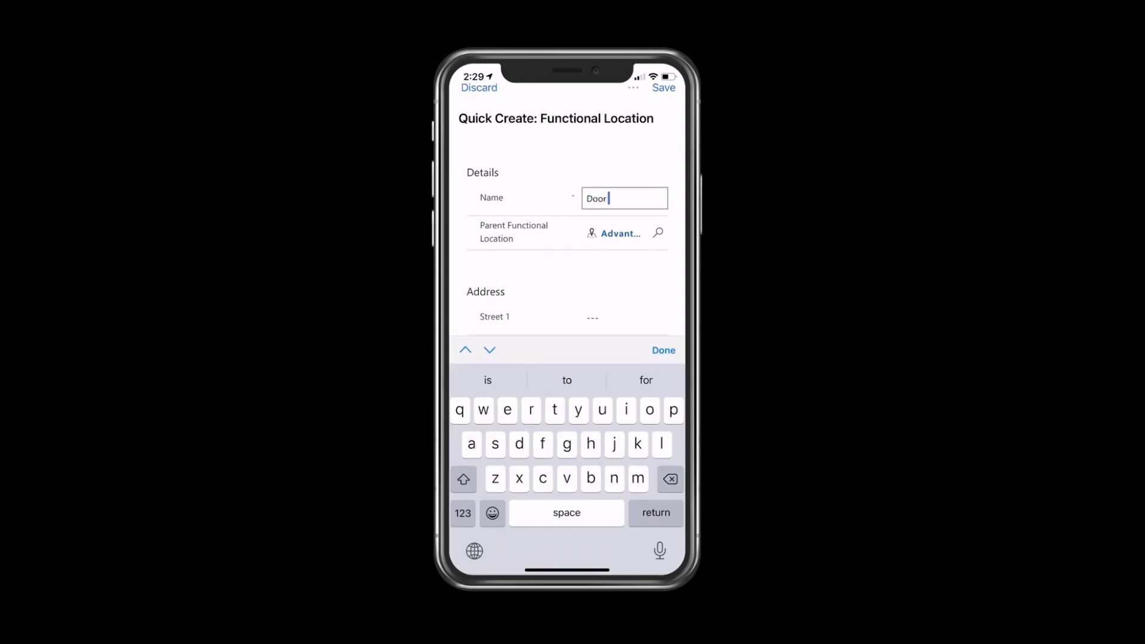
pyautogui.press('BackSpace')
pyautogui.press('BackSpace')
pyautogui.press('BackSpace')
pyautogui.press('BackSpace')
pyautogui.write('Floor')
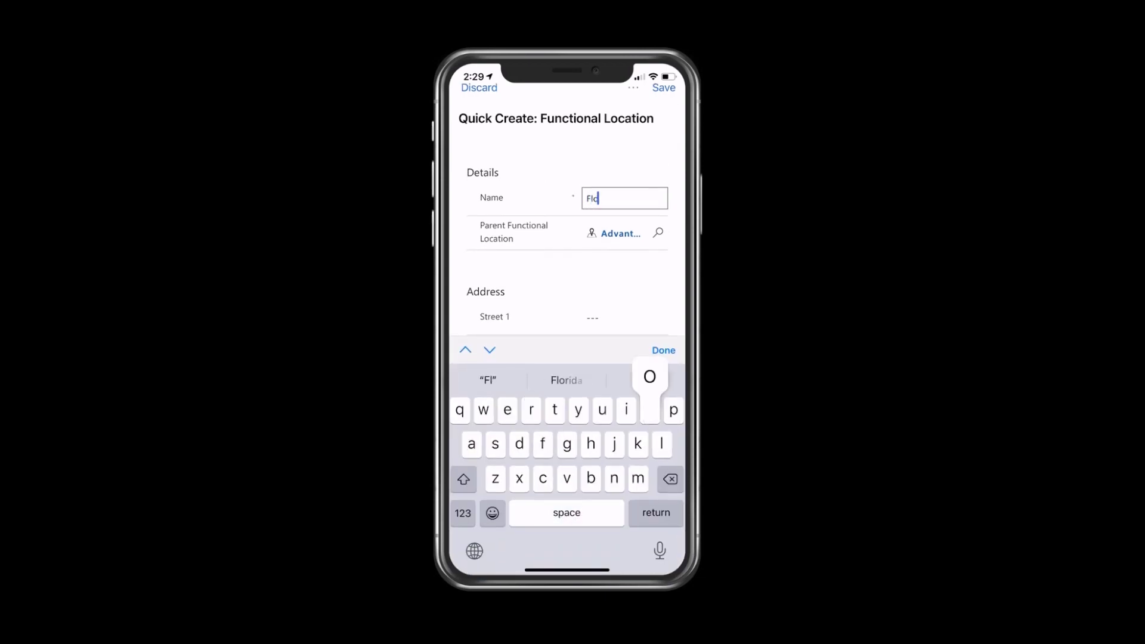
pyautogui.click(463, 513)
pyautogui.write('6')
pyautogui.click(663, 350)
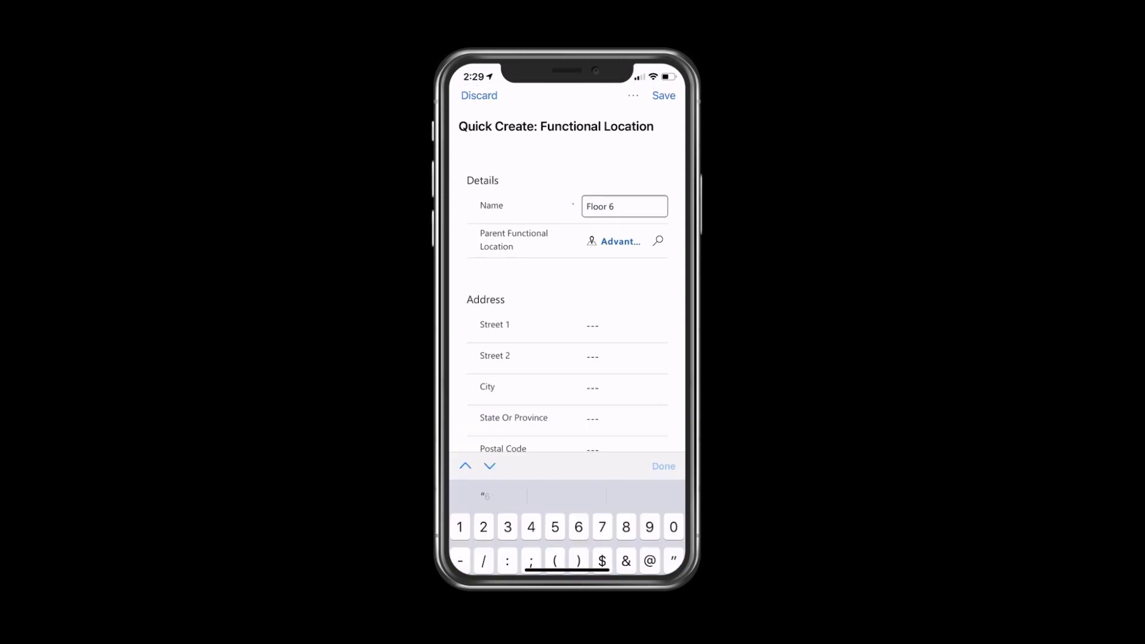
pyautogui.click(663, 104)
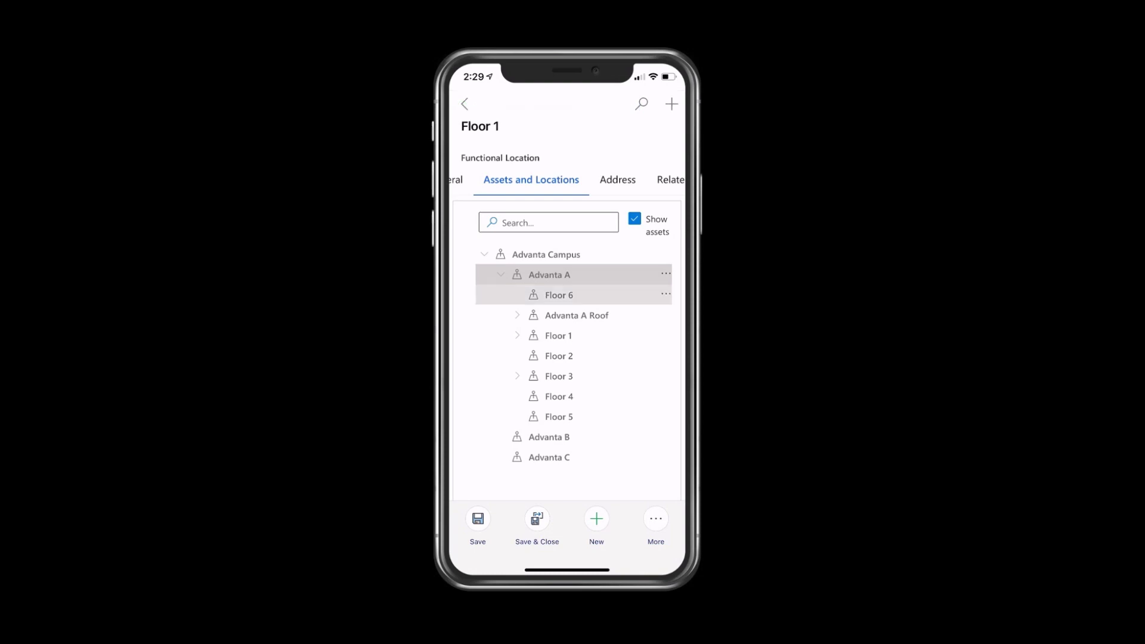
# Choose New asset on the Floor 6 row to open Quick Create: Customer Asset.
pyautogui.click(665, 295)
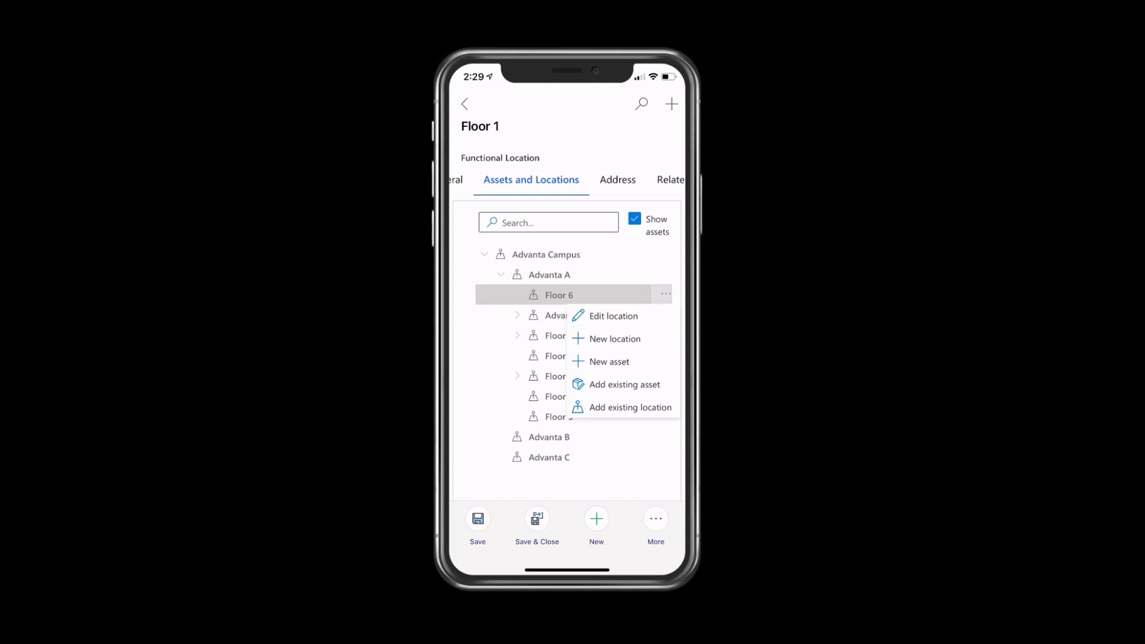
pyautogui.click(609, 361)
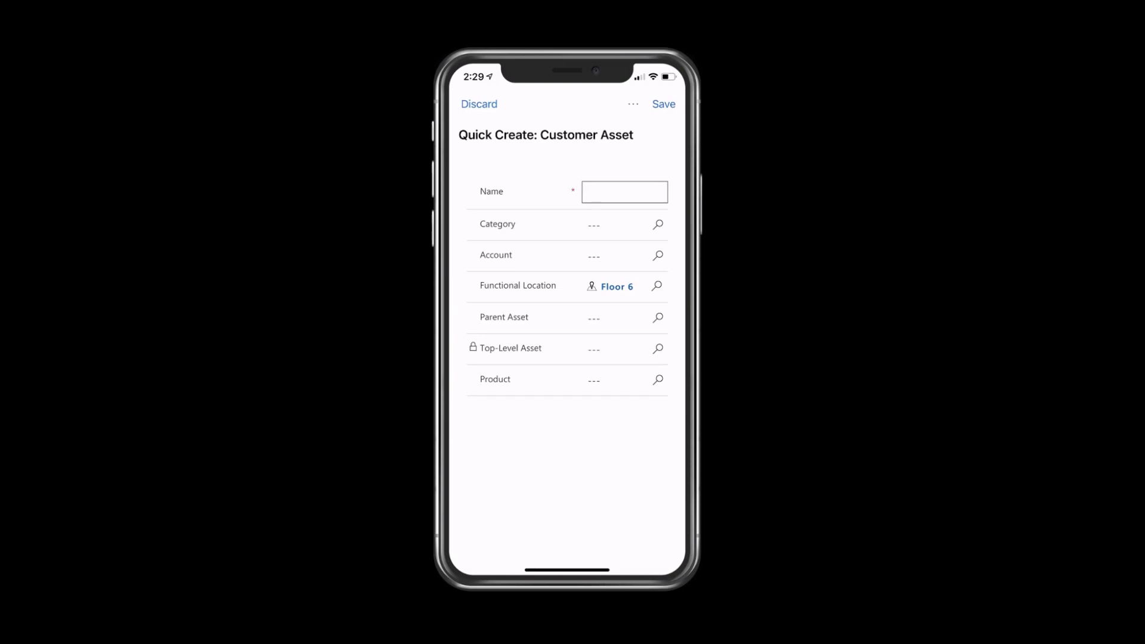